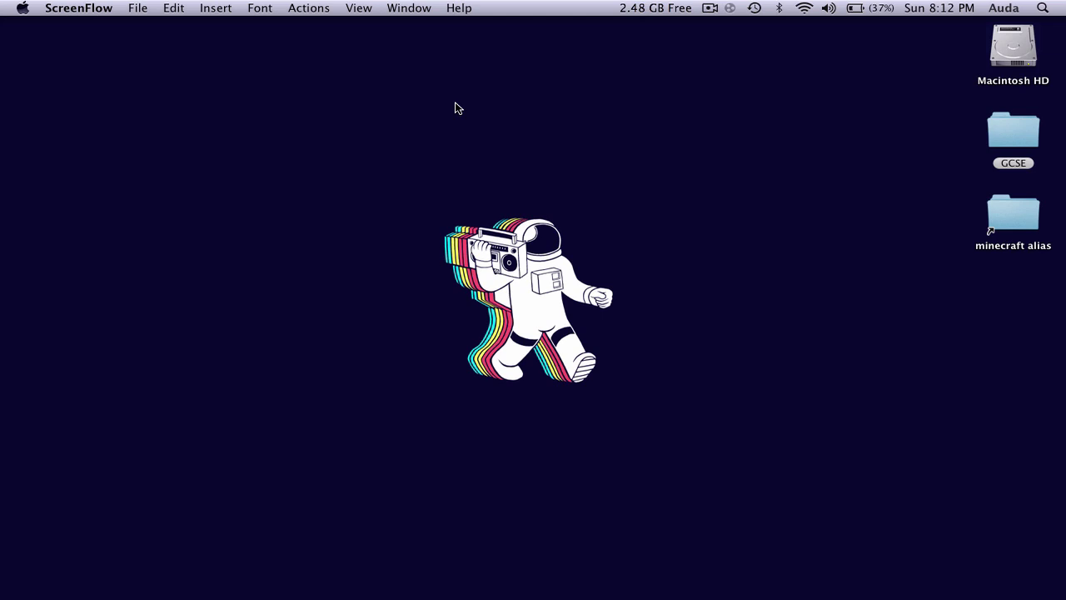
Bring Finder to the front by clicking the empty astronaut-wallpaper desktop
{"action": "left_click", "coordinate": [455, 106]}
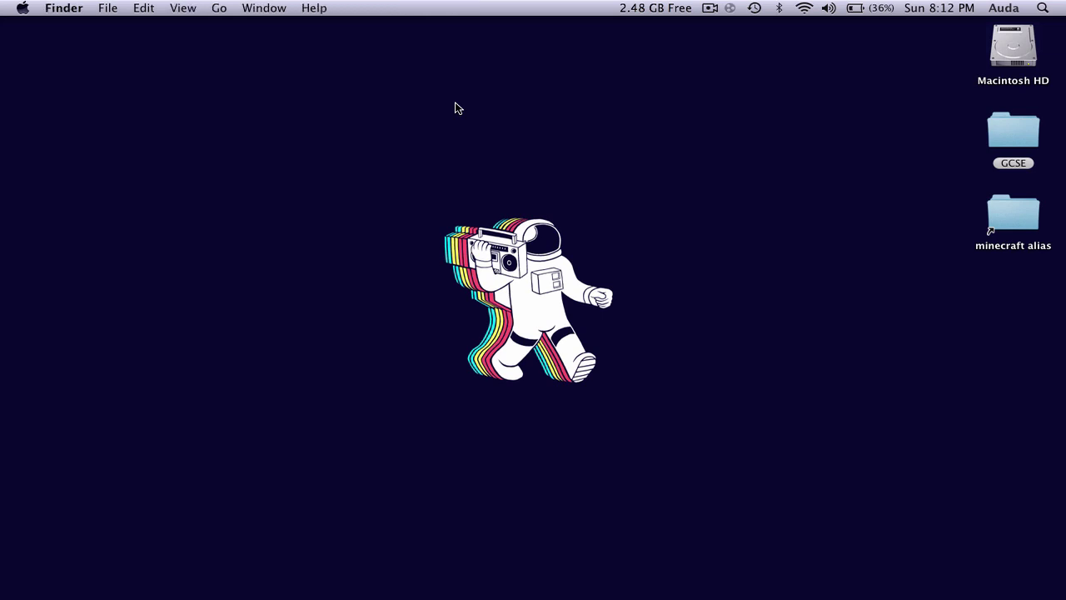
{"action": "left_click", "coordinate": [23, 10]}
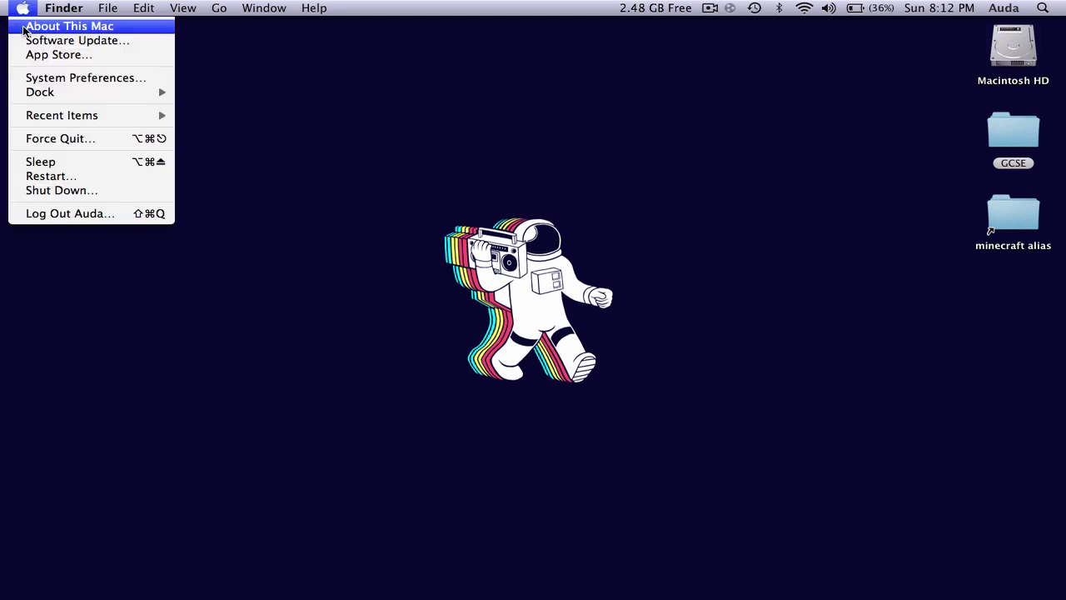
{"action": "left_click", "coordinate": [50, 26]}
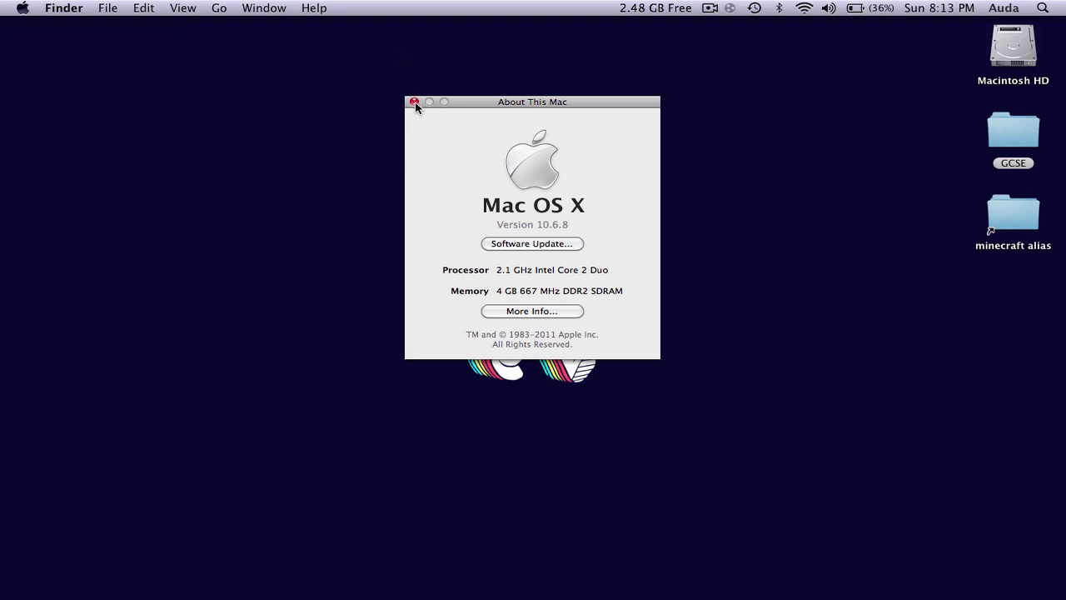
{"action": "left_click", "coordinate": [414, 101]}
{"action": "mouse_move", "coordinate": [52, 579]}
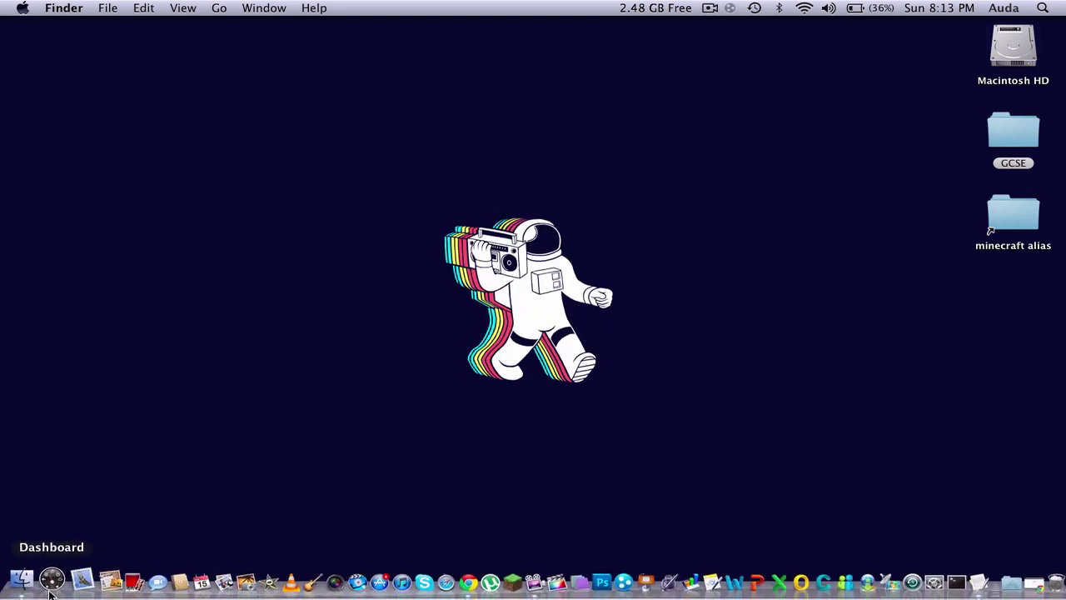
Open a Finder window, go to Applications and select Minecraft
{"action": "left_click", "coordinate": [35, 588]}
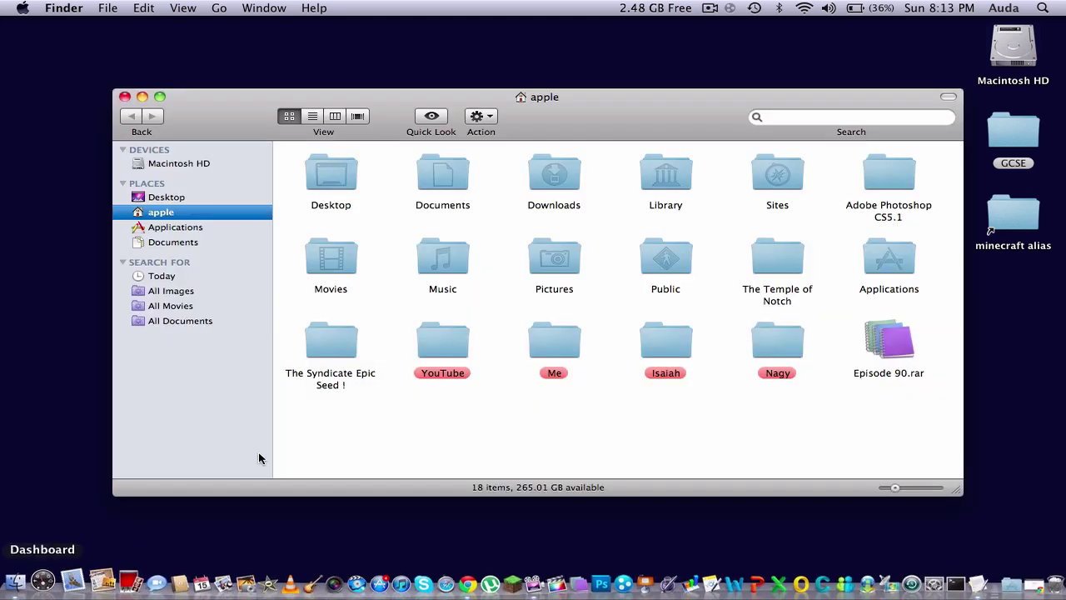
{"action": "left_click", "coordinate": [265, 232]}
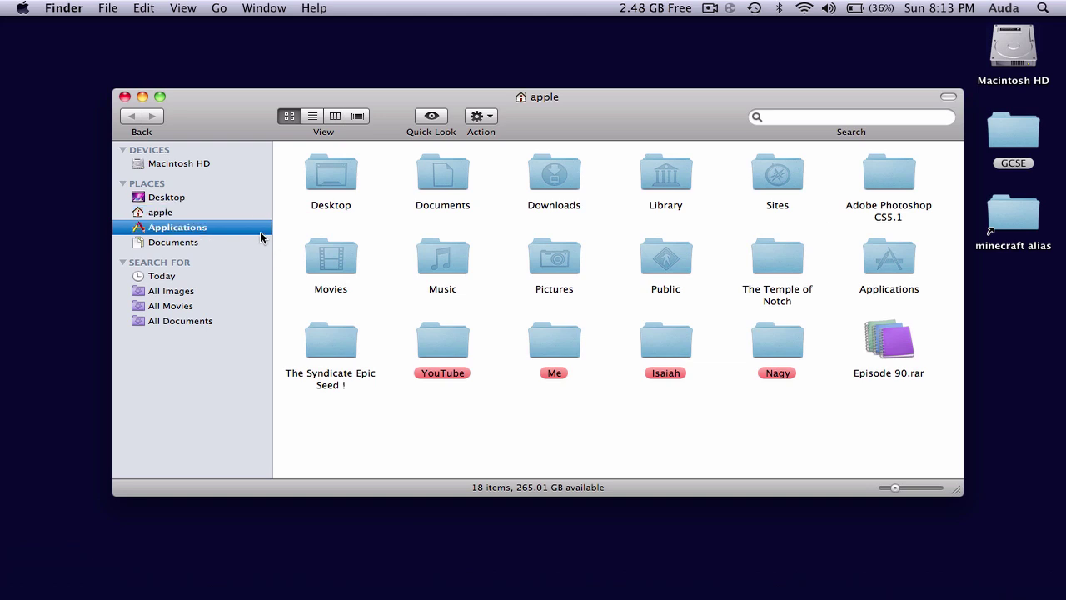
{"action": "left_click", "coordinate": [784, 250]}
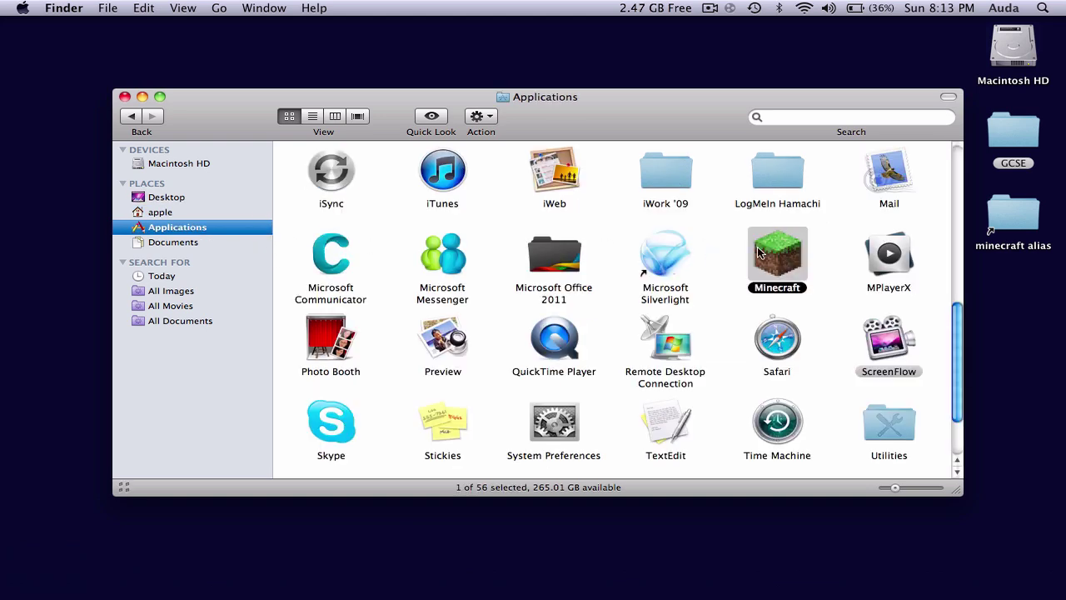
Show Minecraft's package contents, open Contents, and bring up Info.plist's context menu
{"action": "right_click", "coordinate": [758, 254]}
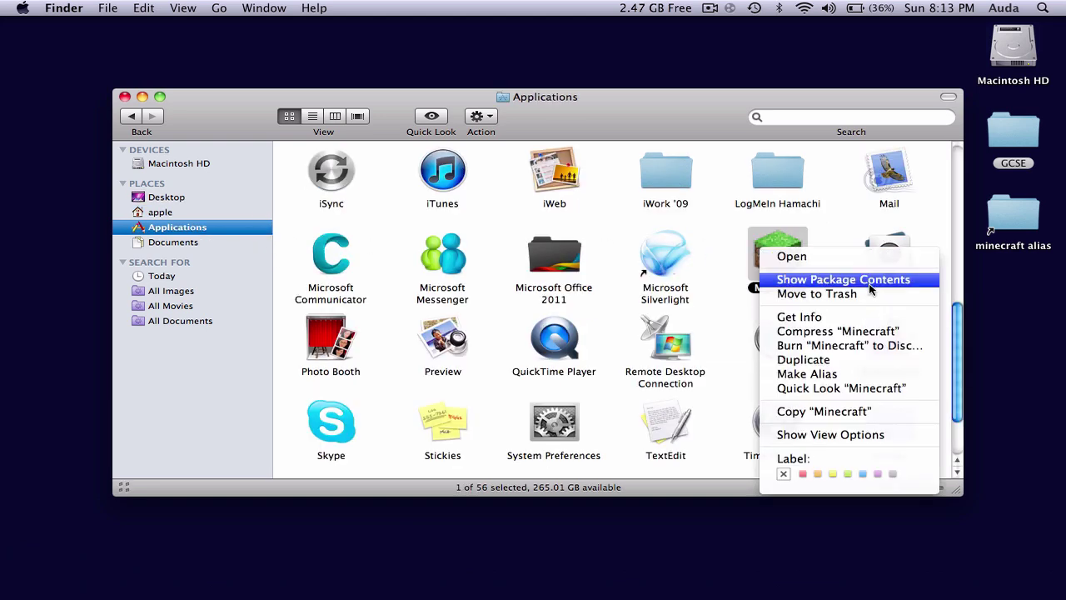
{"action": "left_click", "coordinate": [923, 286]}
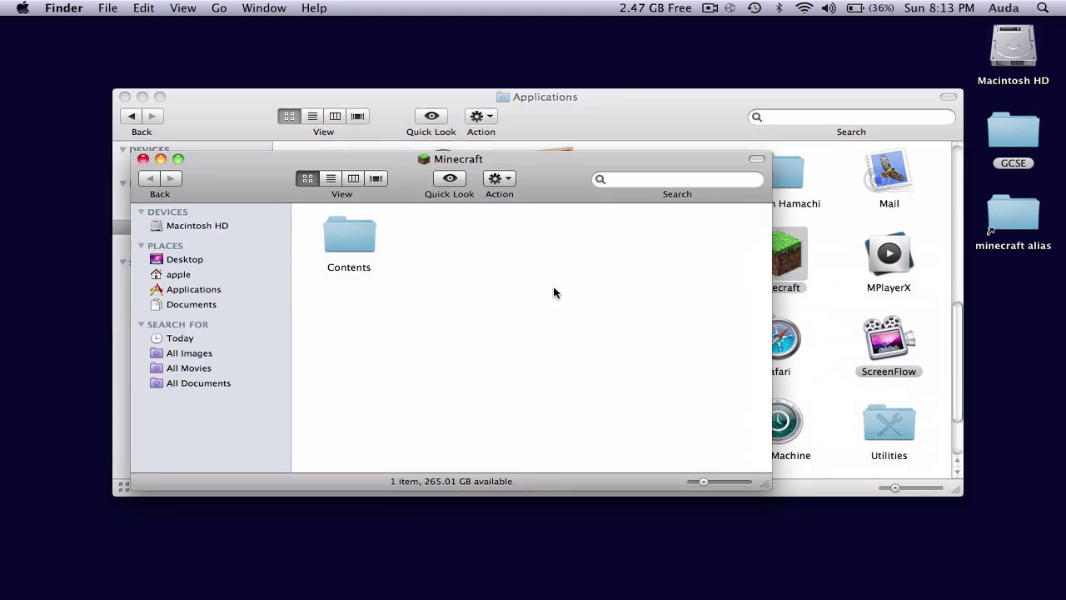
{"action": "double_click", "coordinate": [348, 242]}
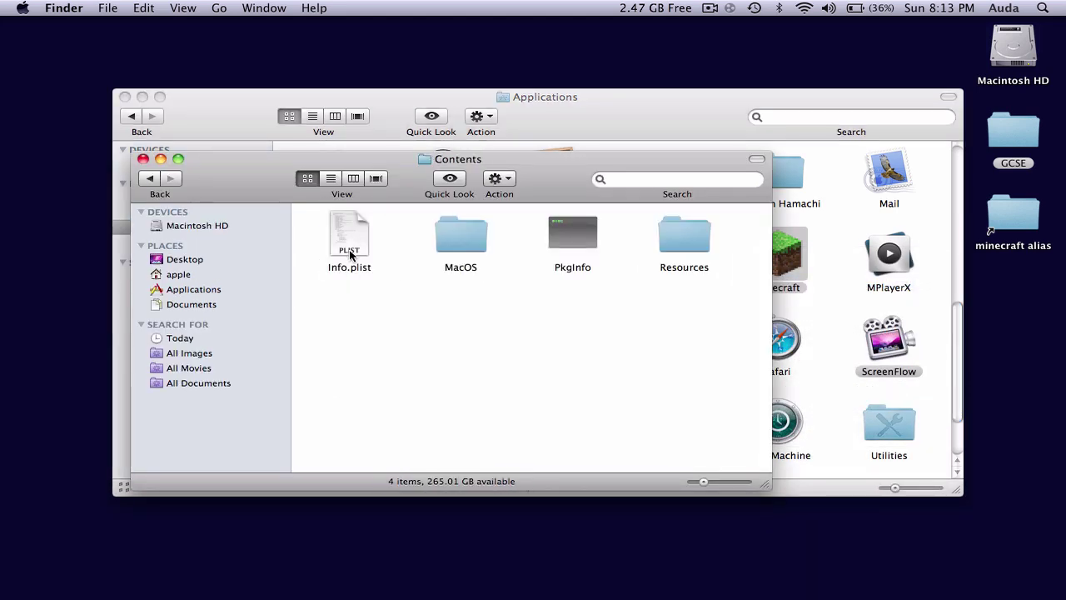
{"action": "left_click", "coordinate": [357, 242]}
{"action": "right_click", "coordinate": [355, 238]}
{"action": "mouse_move", "coordinate": [401, 257]}
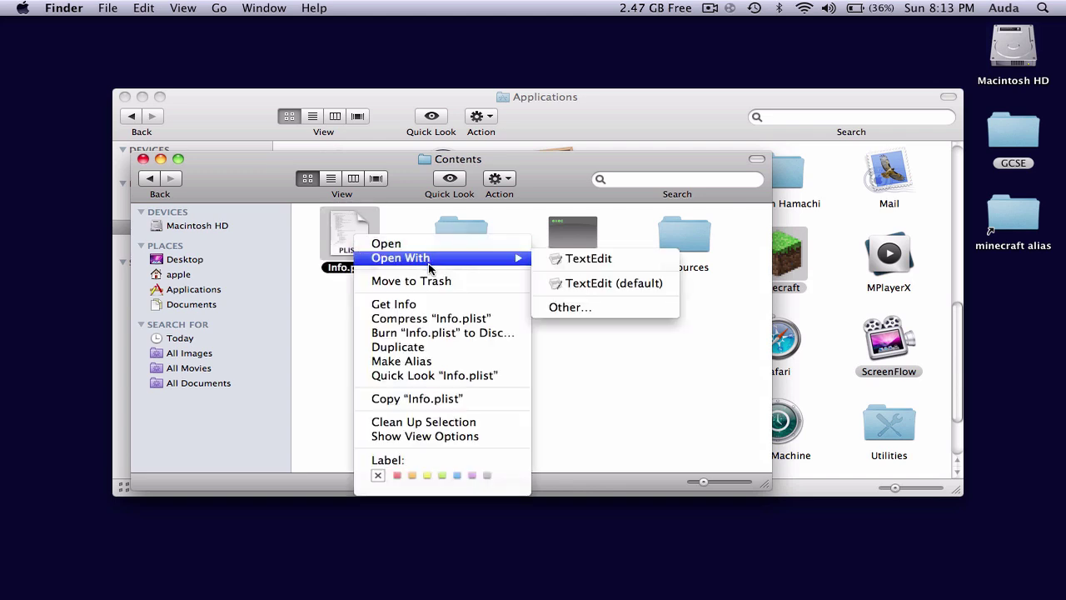
Open Info.plist in TextEdit, scroll to the end, and place the cursor in the VMOptions value
{"action": "left_click", "coordinate": [575, 258]}
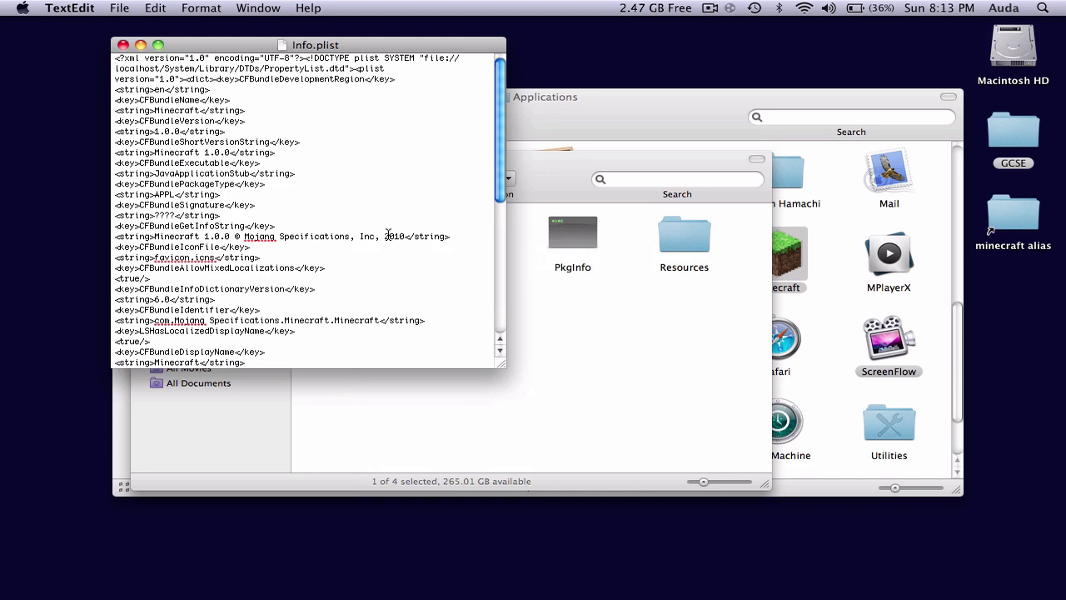
{"action": "scroll", "coordinate": [388, 234], "scroll_direction": "down", "scroll_amount": 3}
{"action": "scroll", "coordinate": [388, 235], "scroll_direction": "down", "scroll_amount": 3}
{"action": "scroll", "coordinate": [388, 234], "scroll_direction": "down", "scroll_amount": 3}
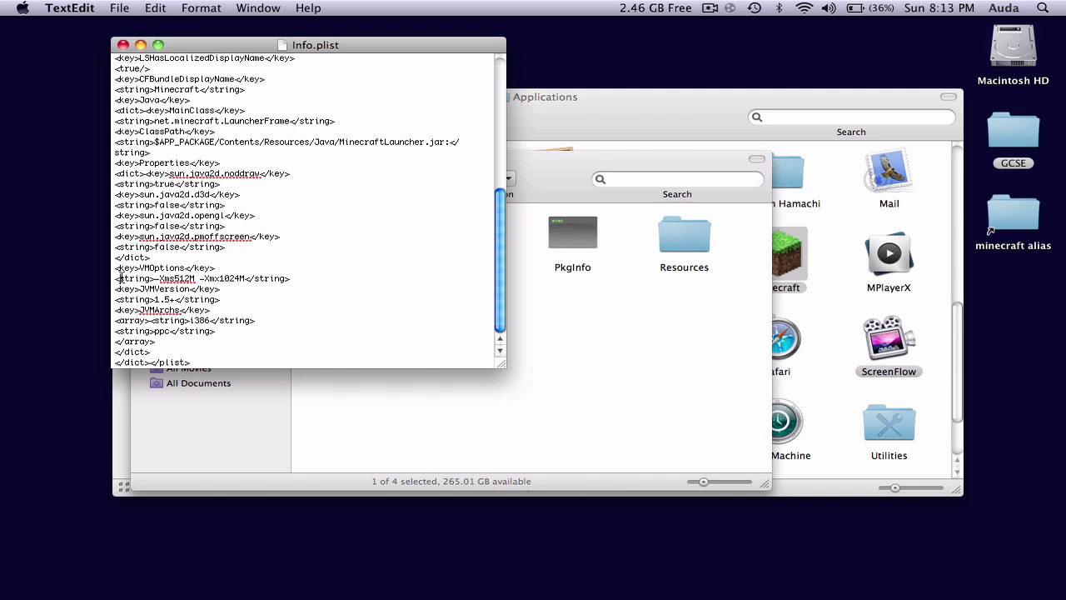
{"action": "left_click_drag", "start_coordinate": [119, 278], "coordinate": [155, 281]}
{"action": "left_click", "coordinate": [200, 280]}
Change the VMOptions memory values to -Xmx1500M -Xmx2000M
{"action": "key", "text": "BackSpace"}
{"action": "type", "text": "x"}
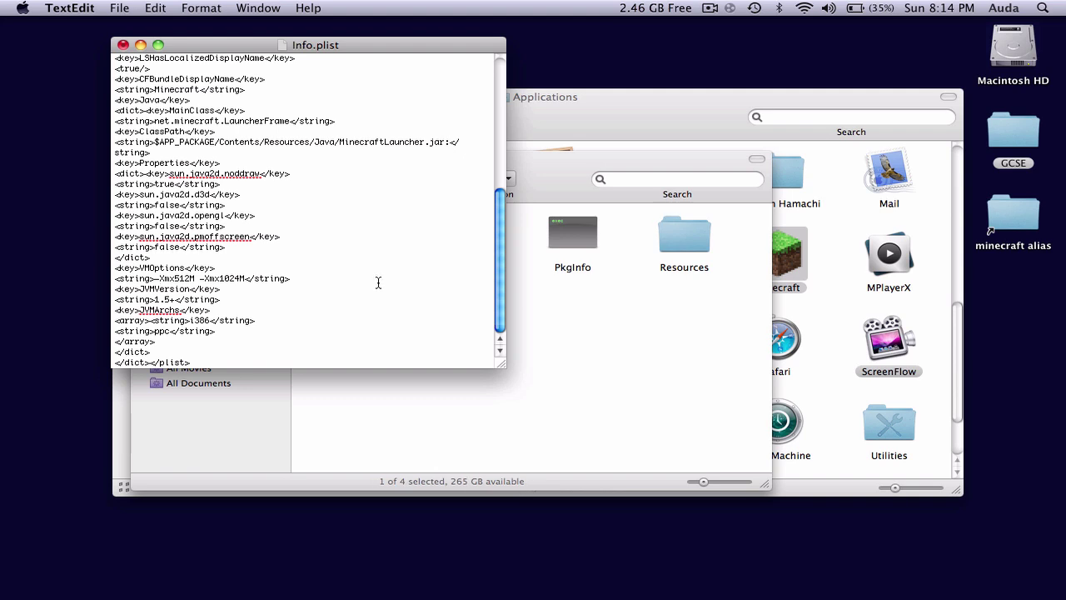
{"action": "left_click", "coordinate": [197, 279]}
{"action": "key", "text": "BackSpace"}
{"action": "key", "text": "BackSpace"}
{"action": "key", "text": "BackSpace"}
{"action": "type", "text": "1"}
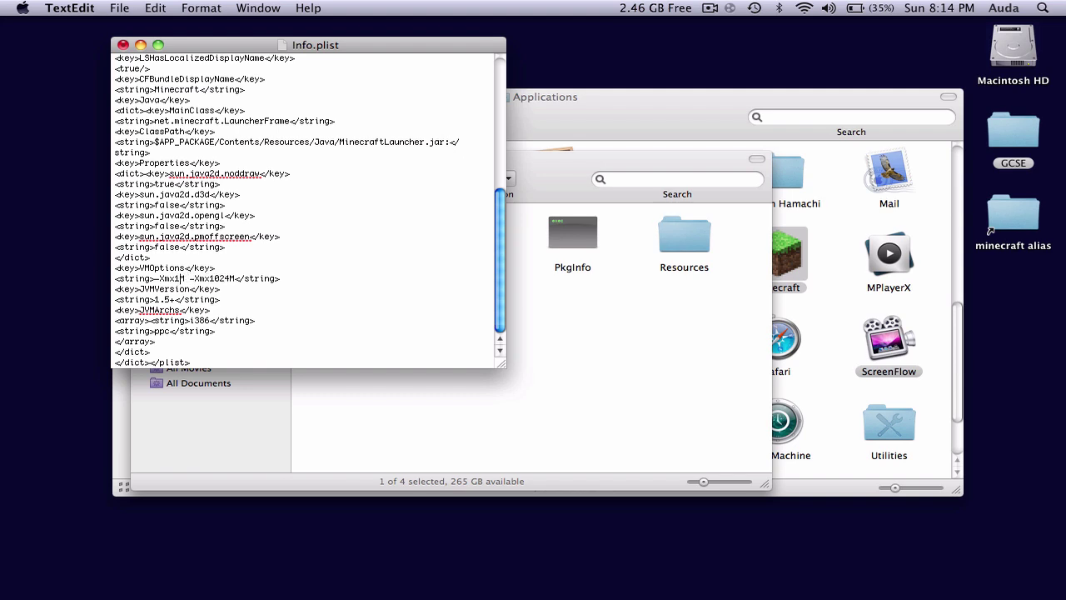
{"action": "type", "text": "500"}
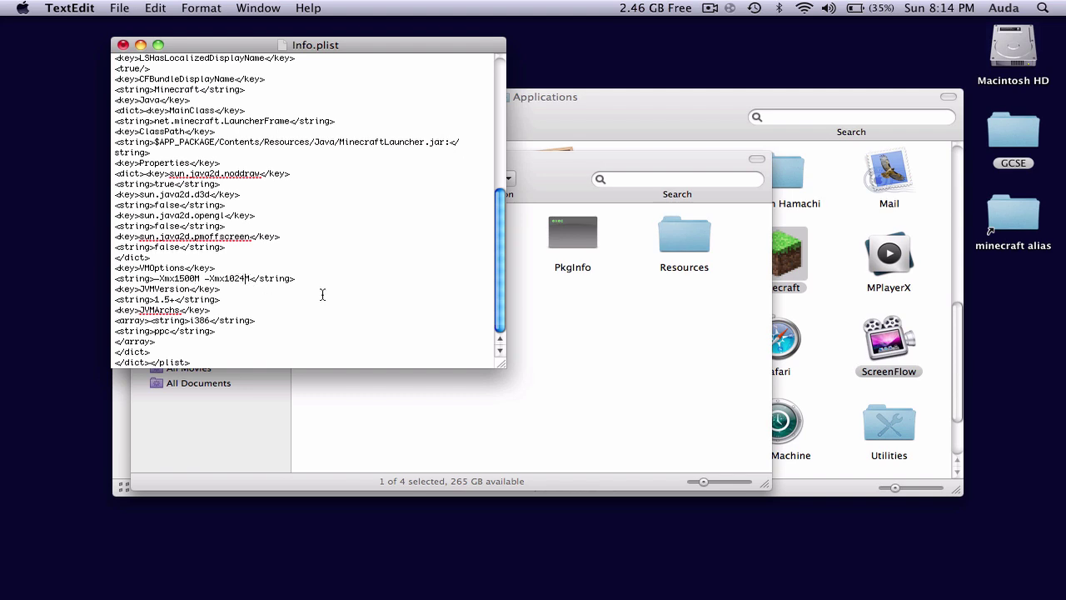
{"action": "key", "text": "BackSpace"}
{"action": "key", "text": "BackSpace"}
{"action": "key", "text": "BackSpace"}
{"action": "key", "text": "BackSpace"}
{"action": "type", "text": "20"}
{"action": "type", "text": "00"}
Close Info.plist saving the changes, then close the Contents folder window
{"action": "left_click", "coordinate": [122, 45]}
{"action": "left_click", "coordinate": [447, 127]}
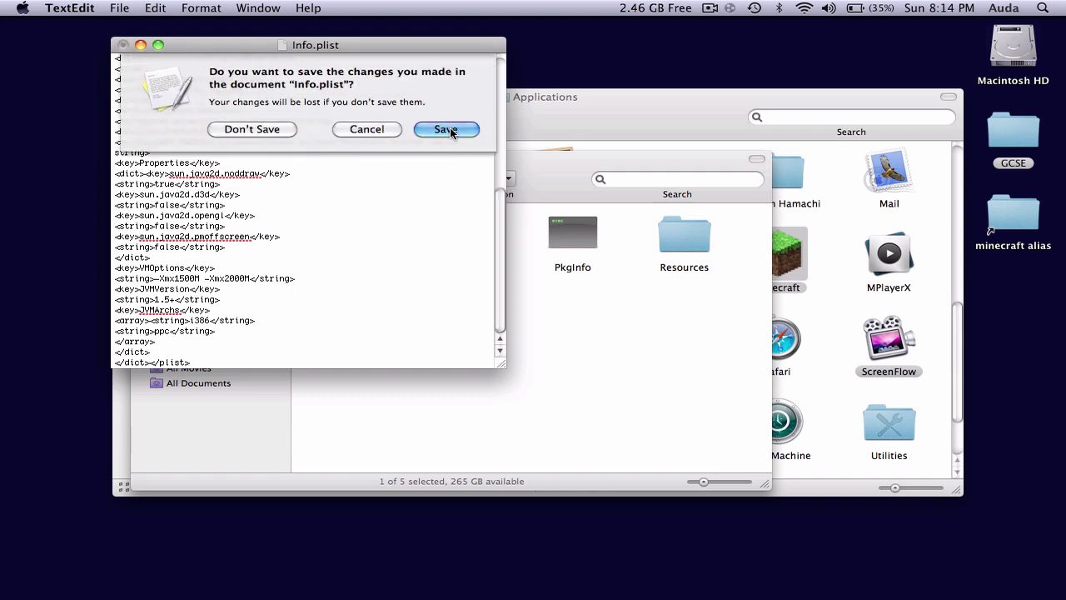
{"action": "left_click", "coordinate": [143, 159]}
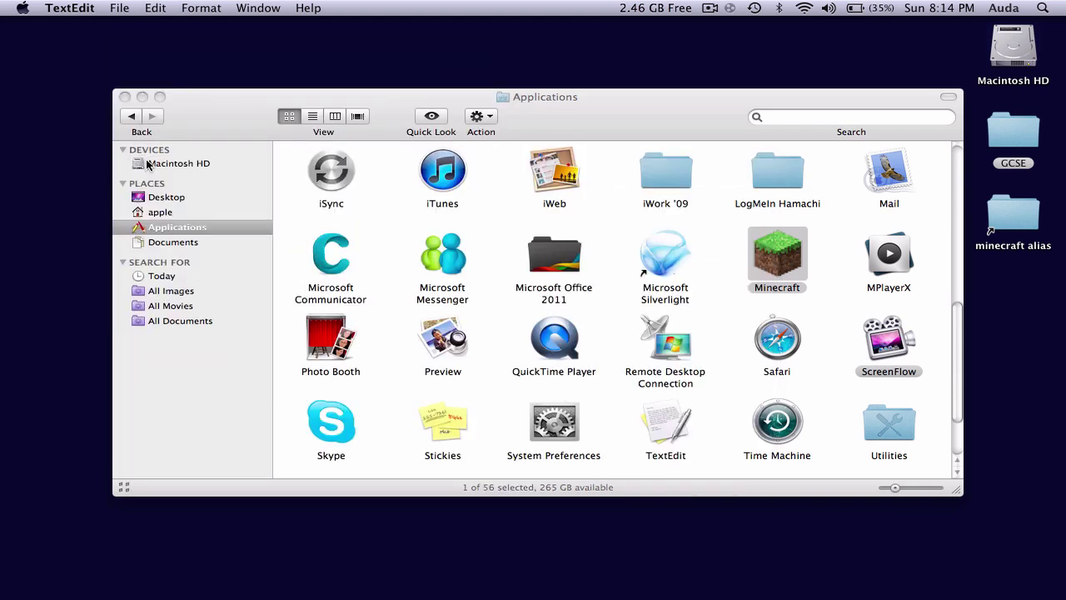
Close the Applications window, launch Minecraft from the Dock and log in
{"action": "left_click", "coordinate": [125, 96]}
{"action": "left_click", "coordinate": [214, 145]}
{"action": "mouse_move", "coordinate": [424, 594]}
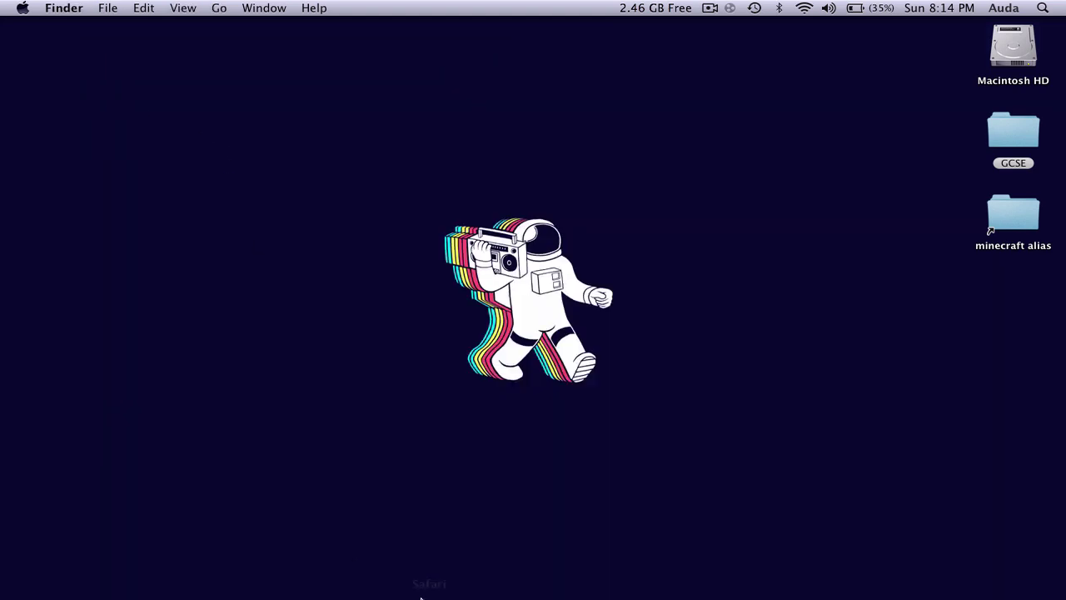
{"action": "left_click", "coordinate": [496, 580]}
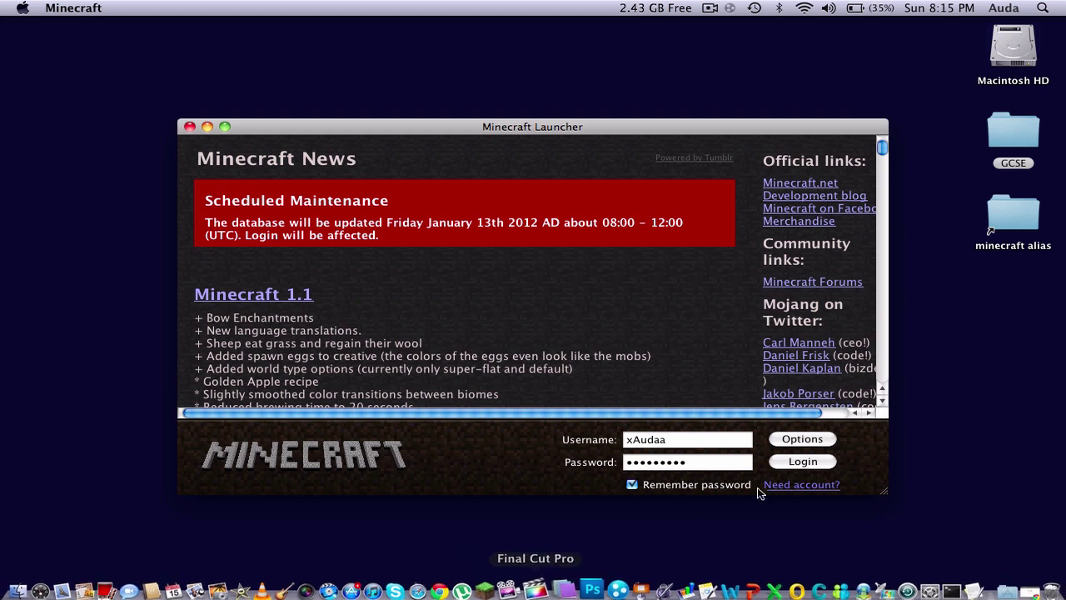
{"action": "left_click", "coordinate": [817, 464]}
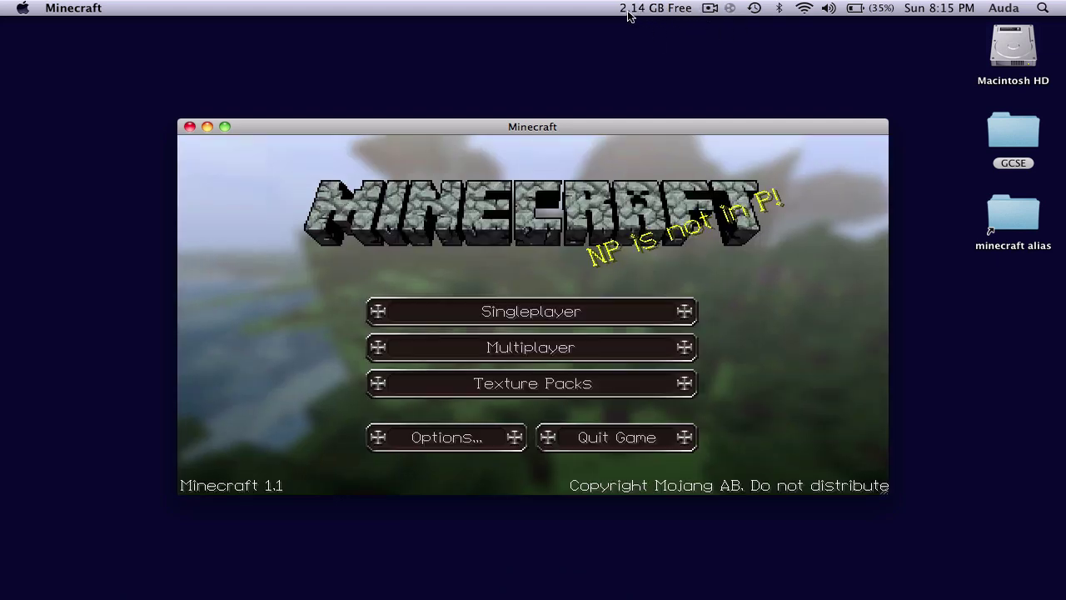
Check the free memory in the menu-bar monitor twice (2.12 GB of 4 GB)
{"action": "left_click", "coordinate": [629, 11]}
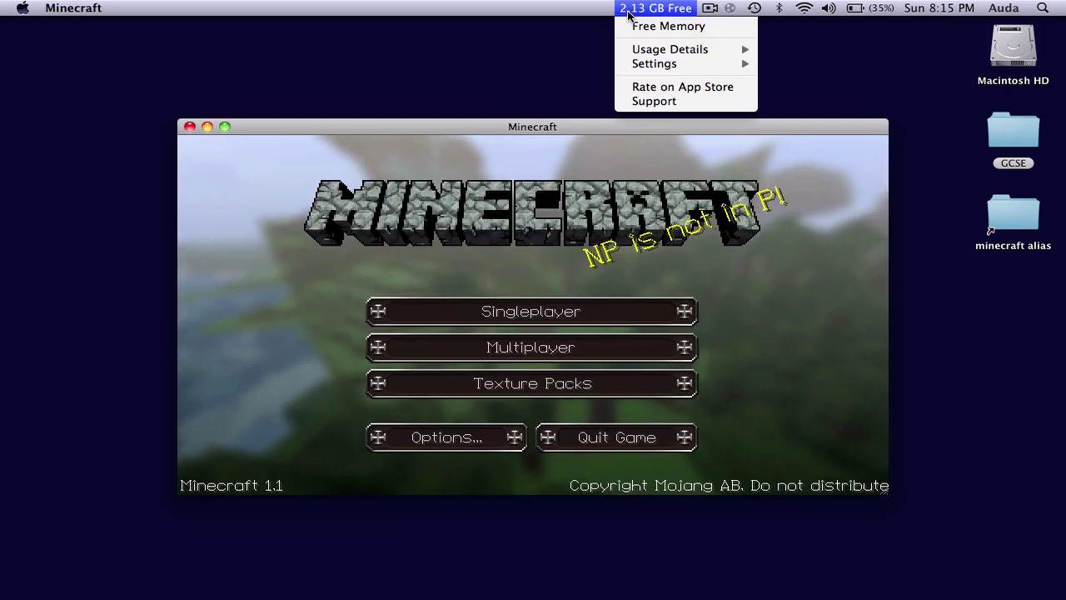
{"action": "left_click", "coordinate": [481, 126]}
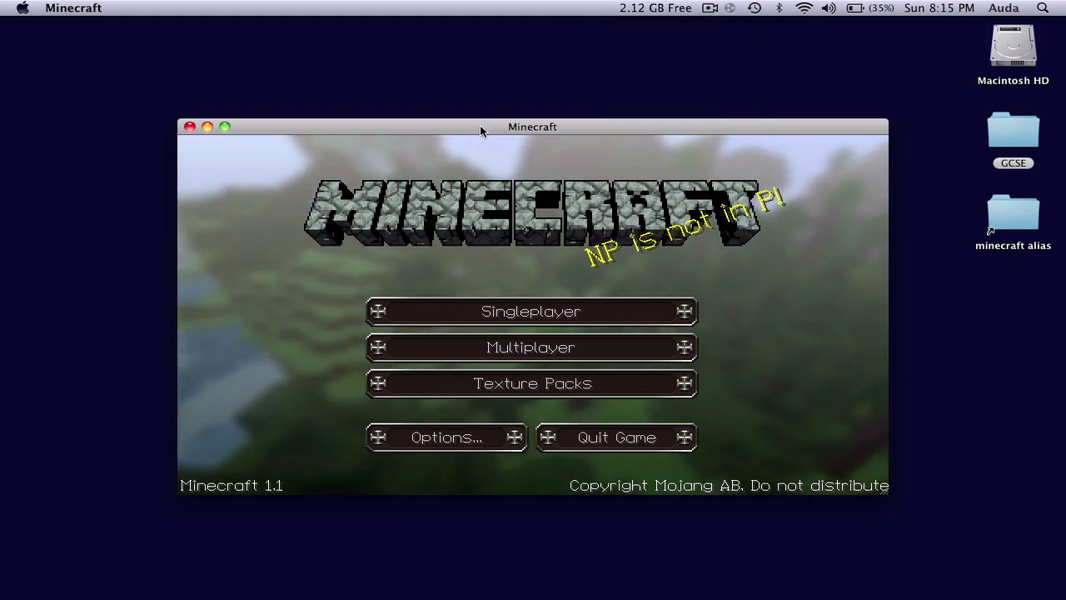
{"action": "left_click", "coordinate": [635, 15]}
{"action": "mouse_move", "coordinate": [654, 64]}
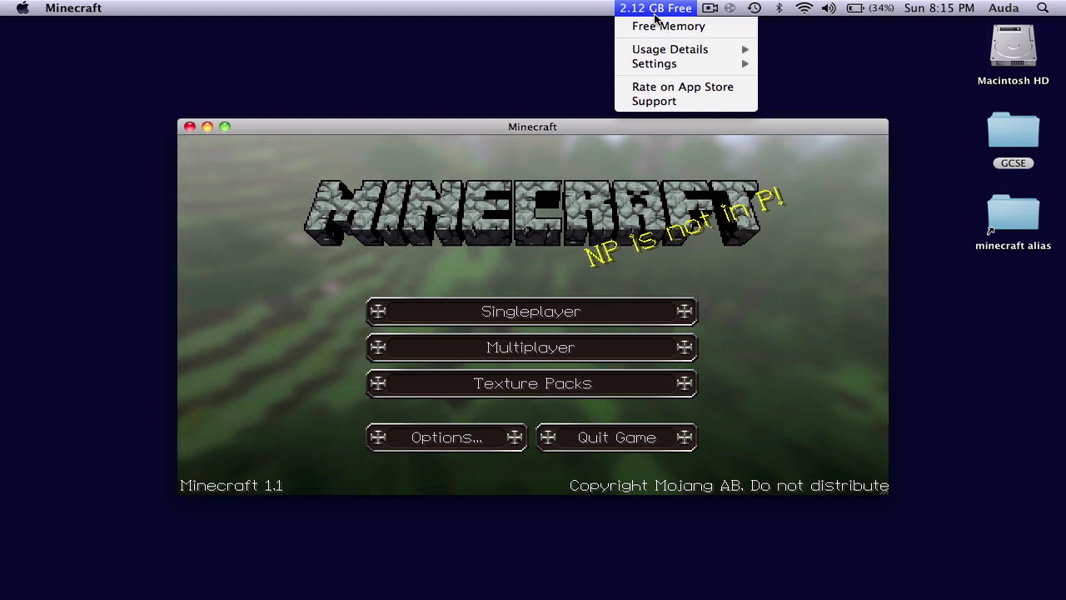
{"action": "left_click", "coordinate": [589, 84]}
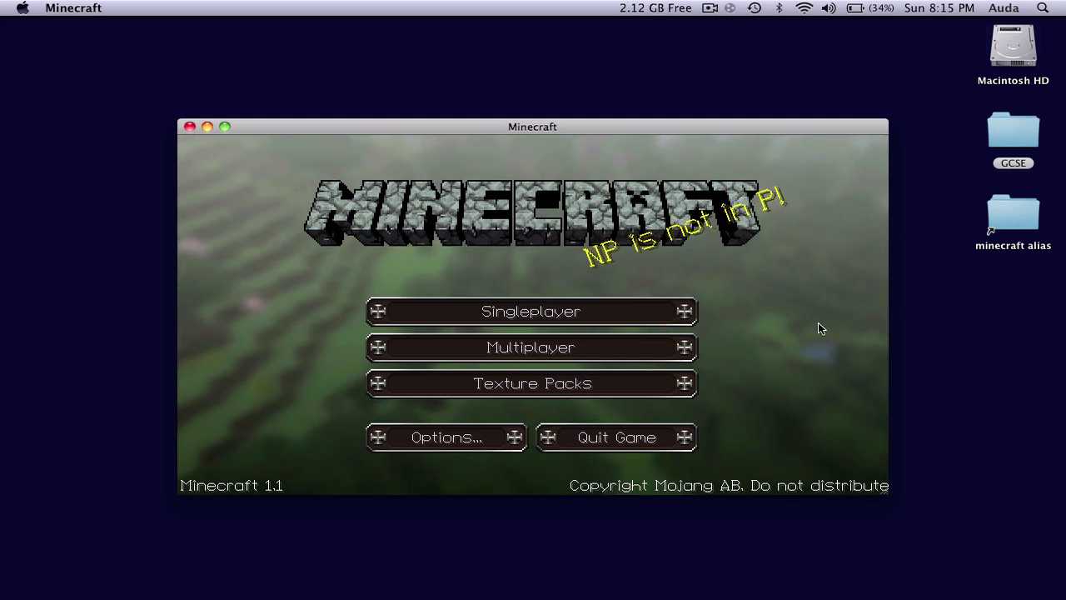
Load the Main World from the Singleplayer list
{"action": "left_click", "coordinate": [620, 323]}
{"action": "left_click", "coordinate": [451, 236]}
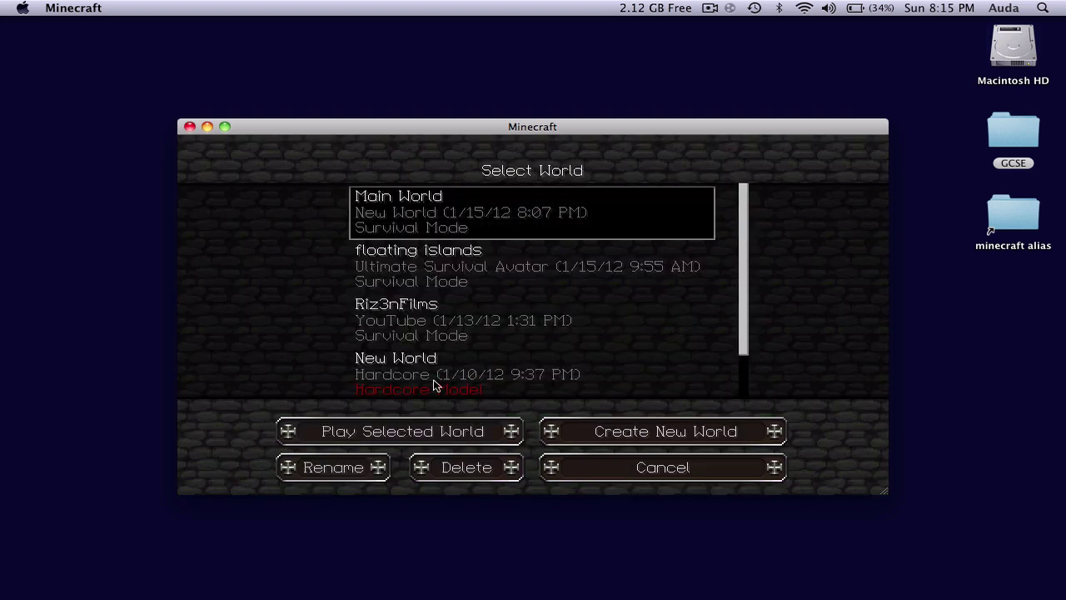
{"action": "left_click", "coordinate": [408, 429]}
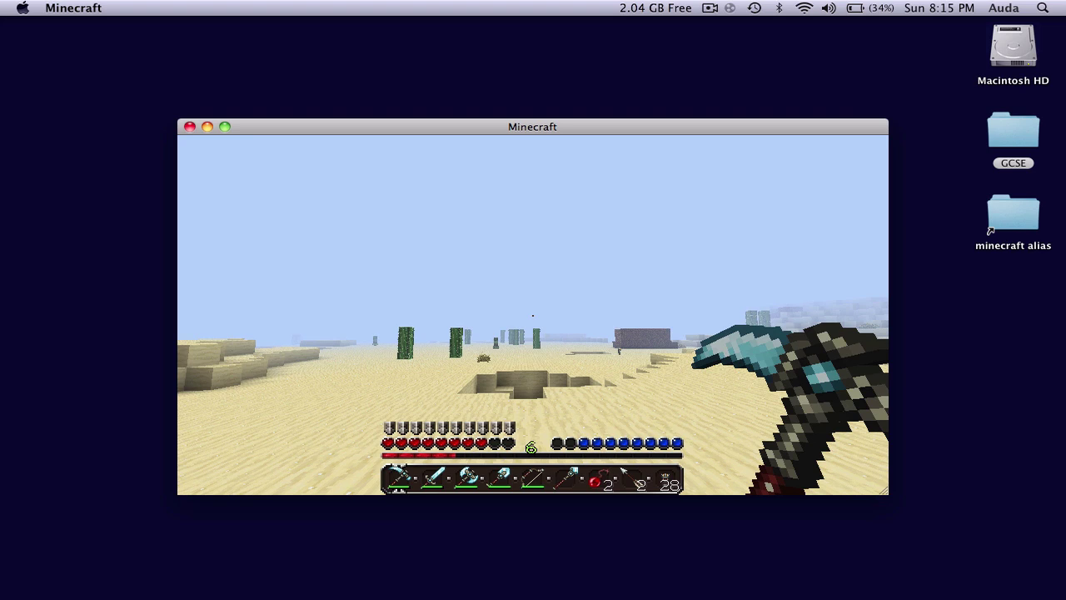
Set Video Settings render distance to Normal and return to gameplay
{"action": "key", "text": "Escape"}
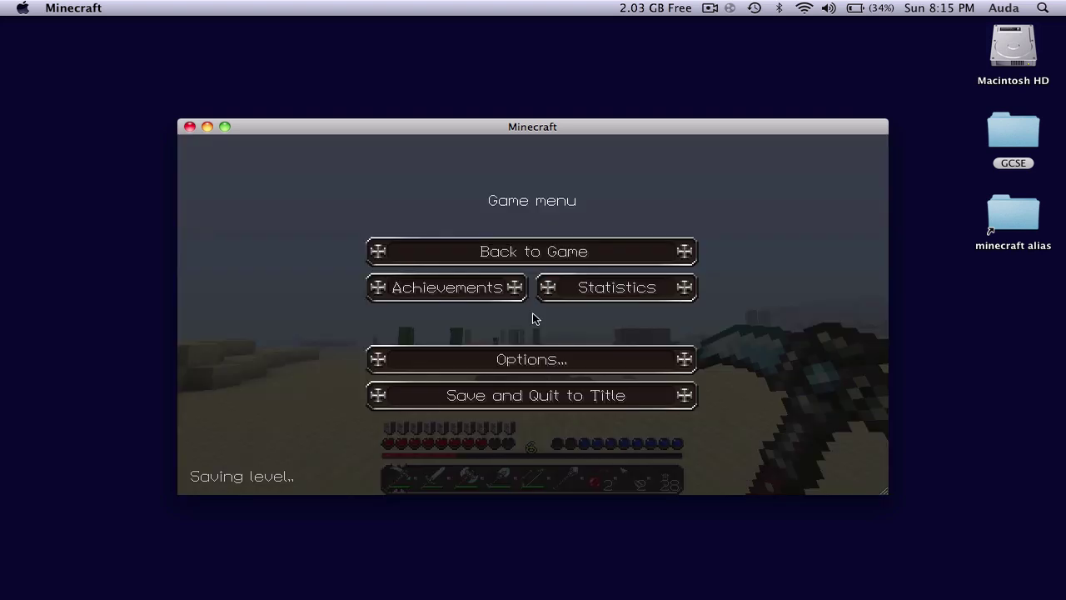
{"action": "left_click", "coordinate": [533, 354]}
{"action": "left_click", "coordinate": [526, 349]}
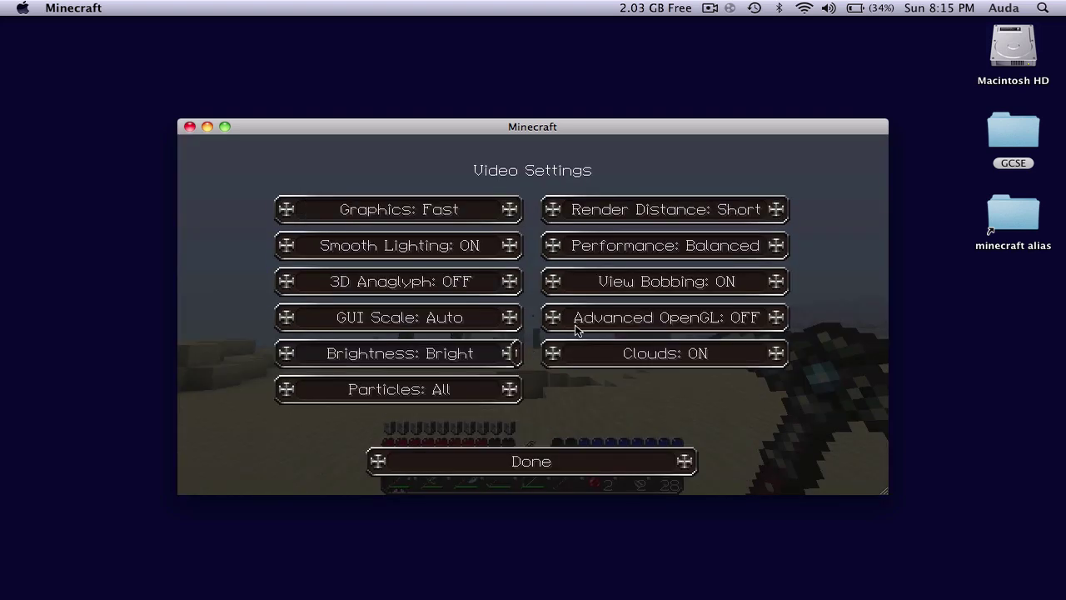
{"action": "left_click", "coordinate": [685, 221]}
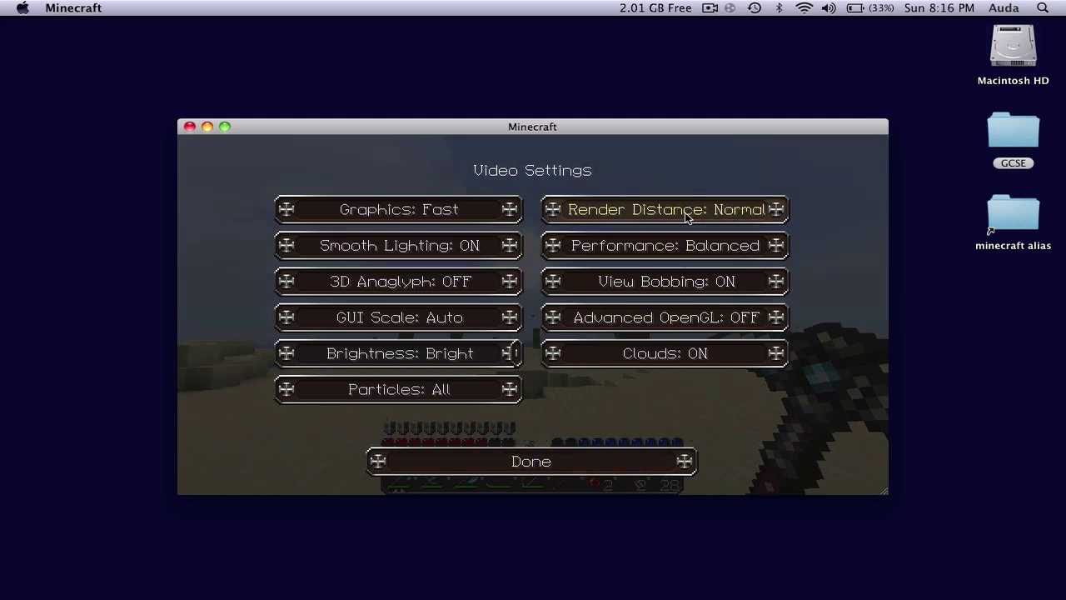
{"action": "key", "text": "Escape"}
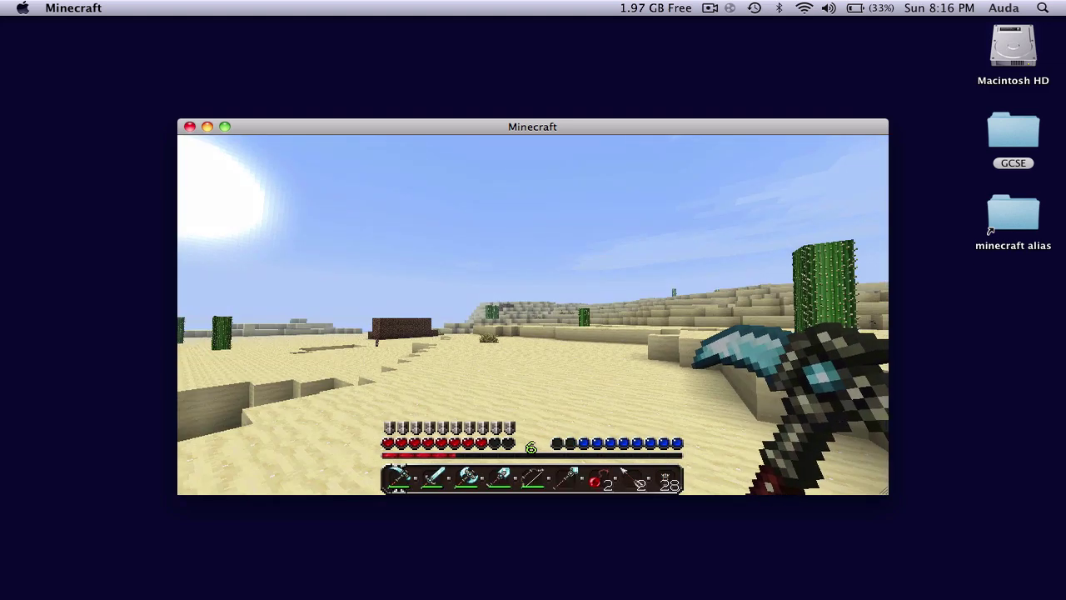
Walk across the desert up to the cactus and step left past it
{"action": "key", "text": "w"}
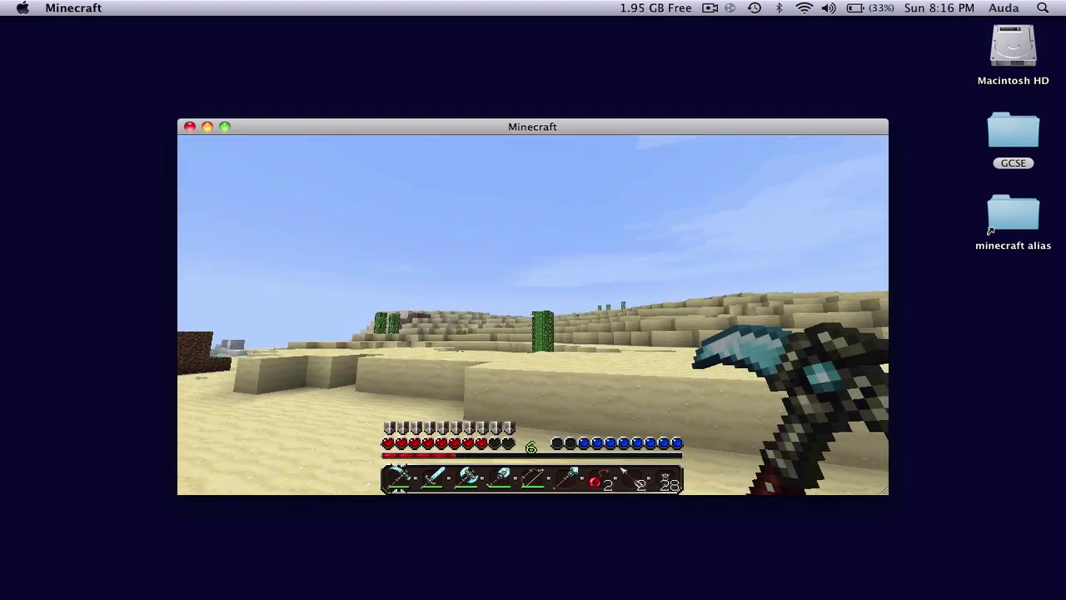
{"action": "key", "text": "w"}
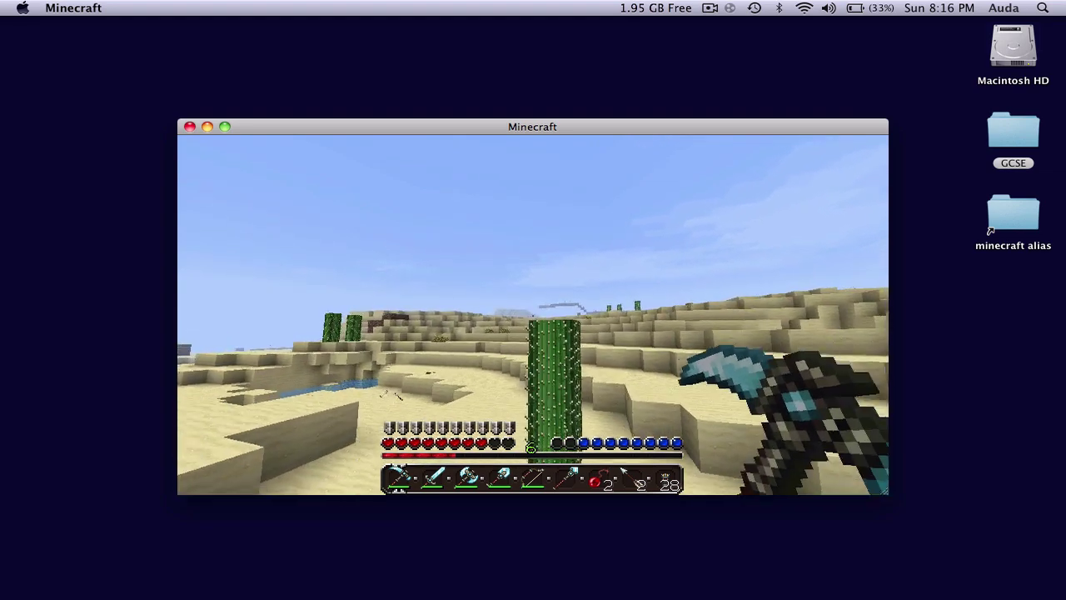
{"action": "key", "text": "a"}
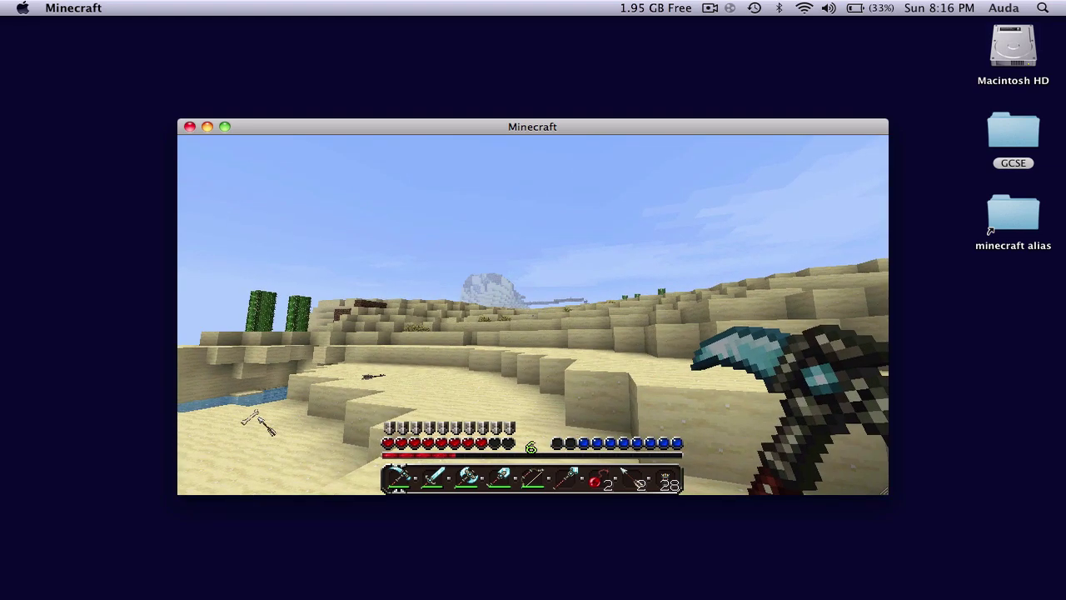